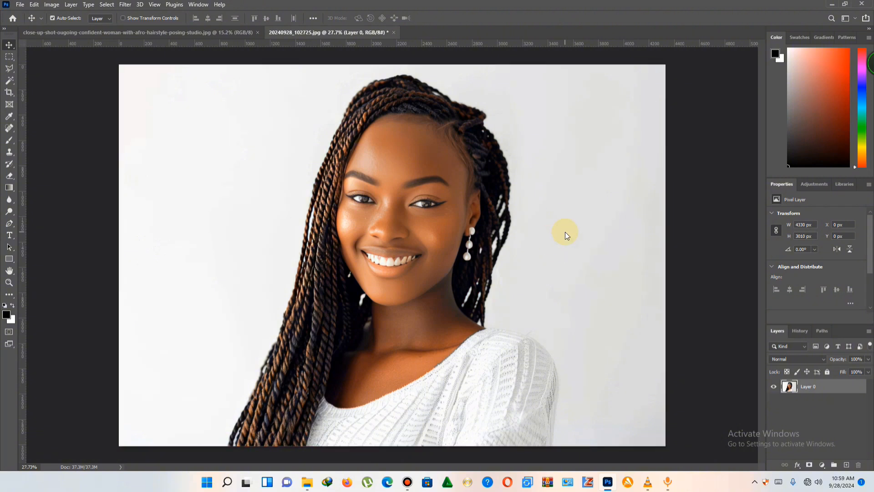
Brighten the portrait layer with Curves, raising the RGB midtone point at input 109 to output 140.
key(ctrl+m)
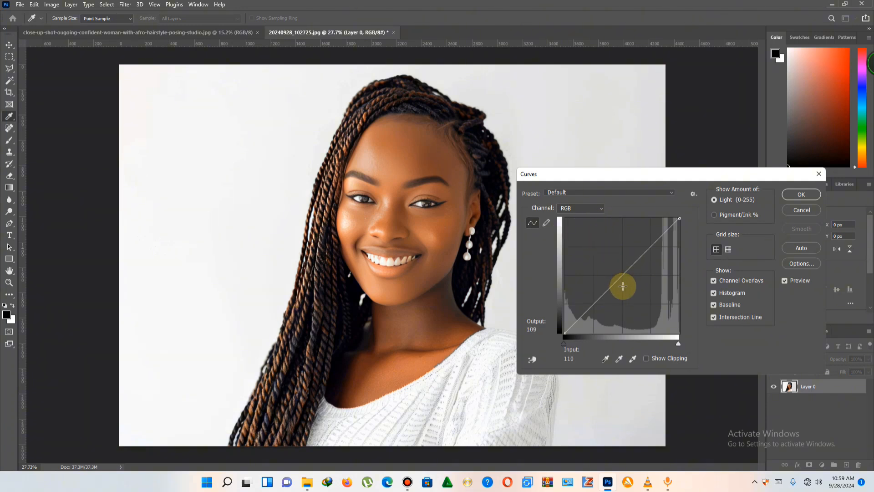
mouse_move(615, 268)
mouse_down()
mouse_move(626, 282)
mouse_move(614, 269)
mouse_up()
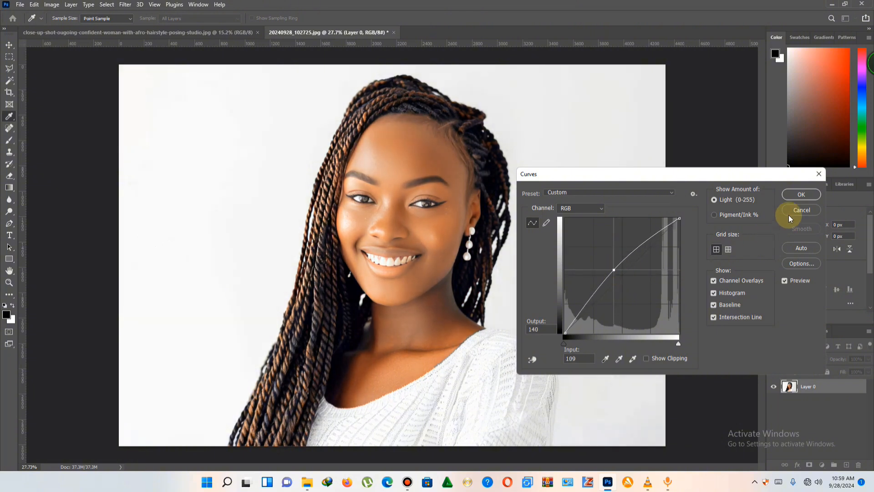
click(793, 193)
scroll(438, 121, up, 6)
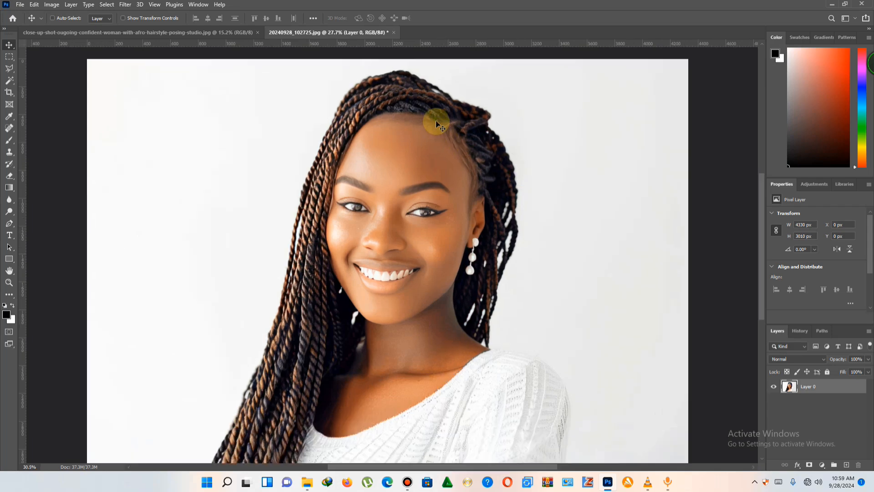
scroll(421, 155, down, 6)
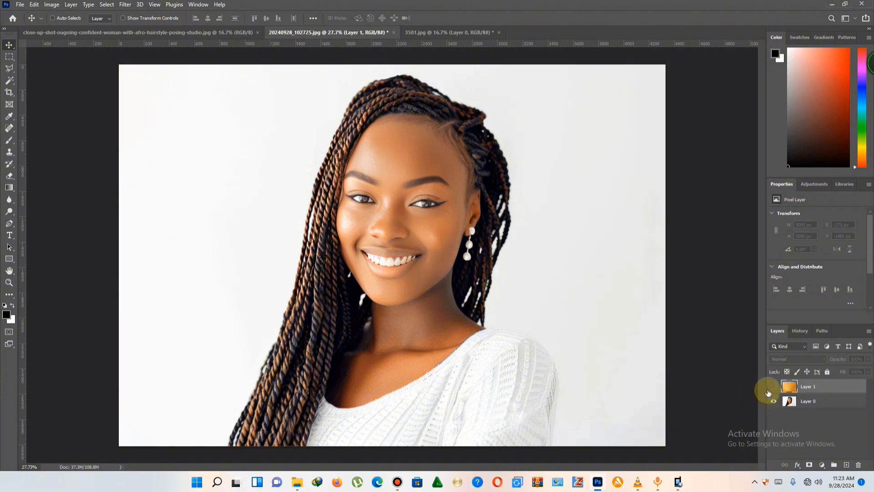
Show the orange gradient layer above the portrait and set its blend mode to Color Burn.
click(772, 387)
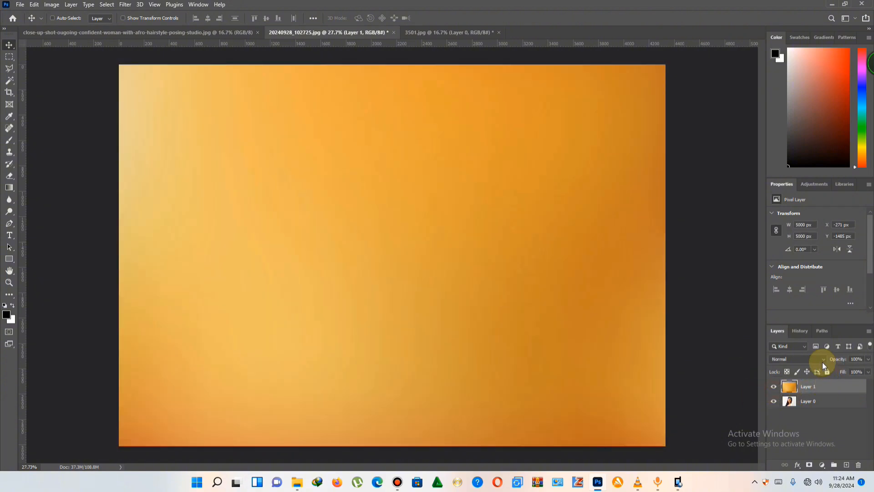
click(822, 359)
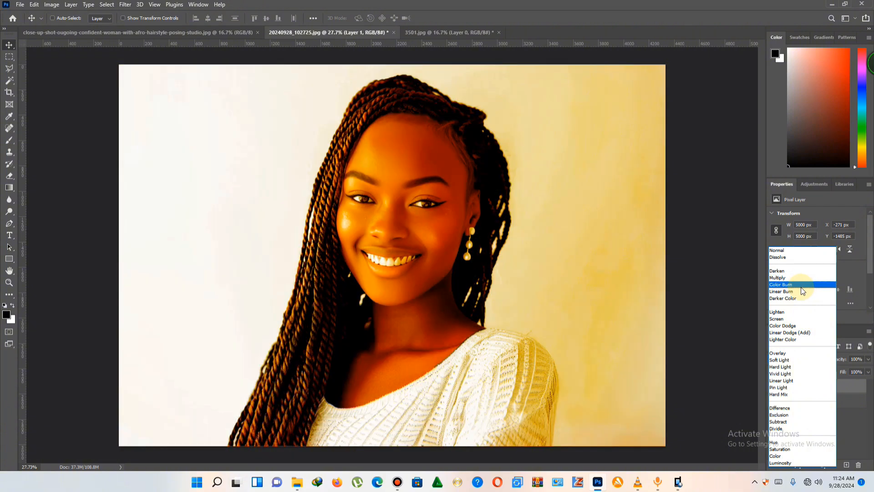
click(802, 285)
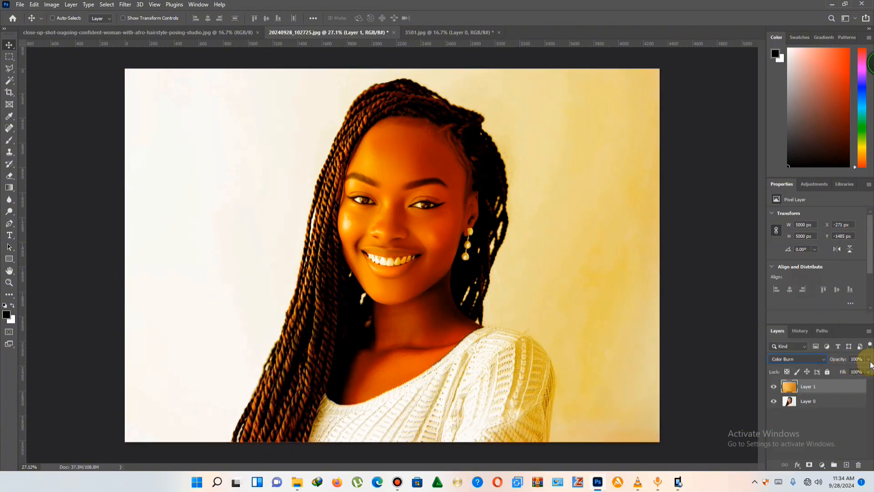
Lower the orange gradient layer's opacity to 50% and inspect the warm tint on the face.
click(869, 359)
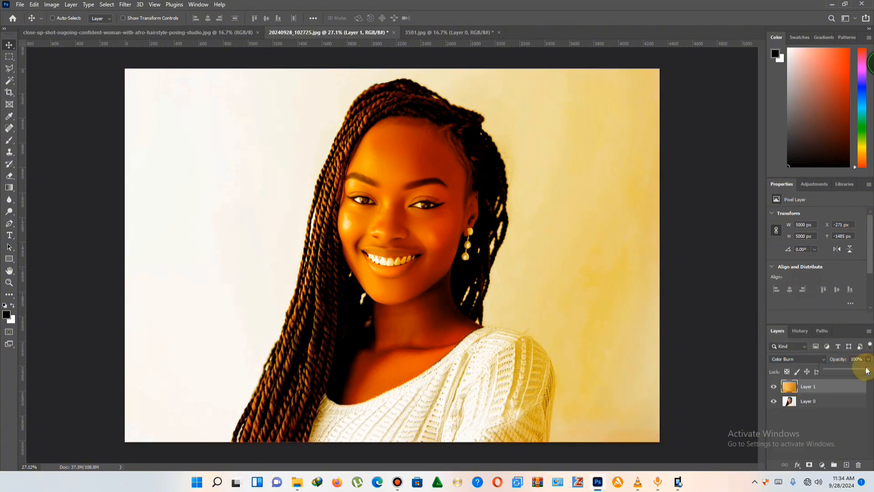
drag(867, 371, 854, 372)
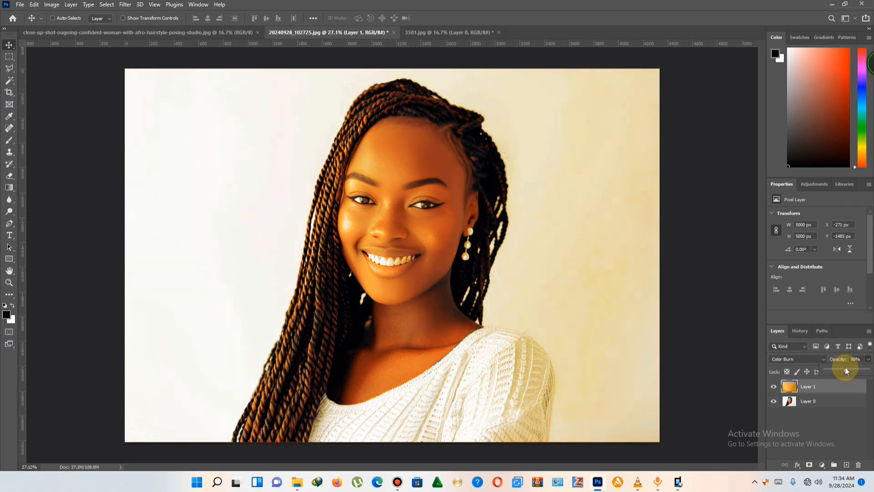
click(493, 304)
scroll(464, 245, up, 1)
scroll(463, 244, up, 2)
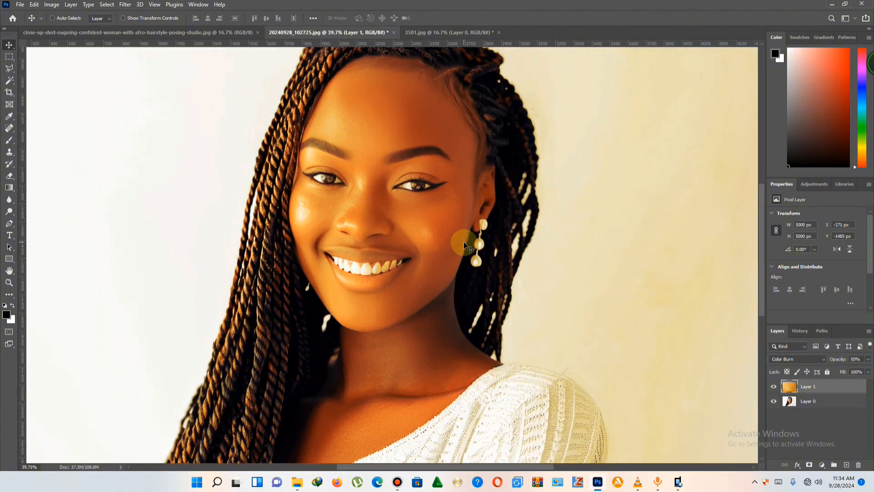
scroll(464, 239, down, 3)
scroll(398, 209, up, 1)
scroll(385, 146, up, 1)
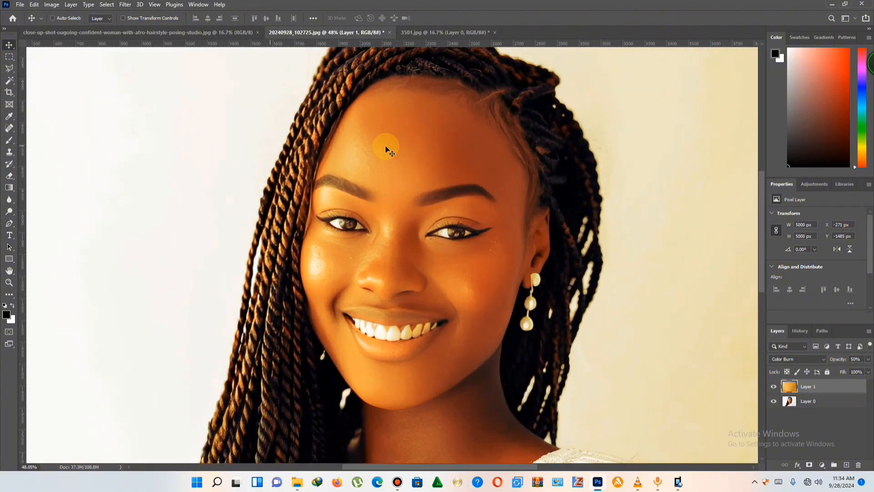
scroll(385, 145, down, 2)
scroll(385, 145, up, 1)
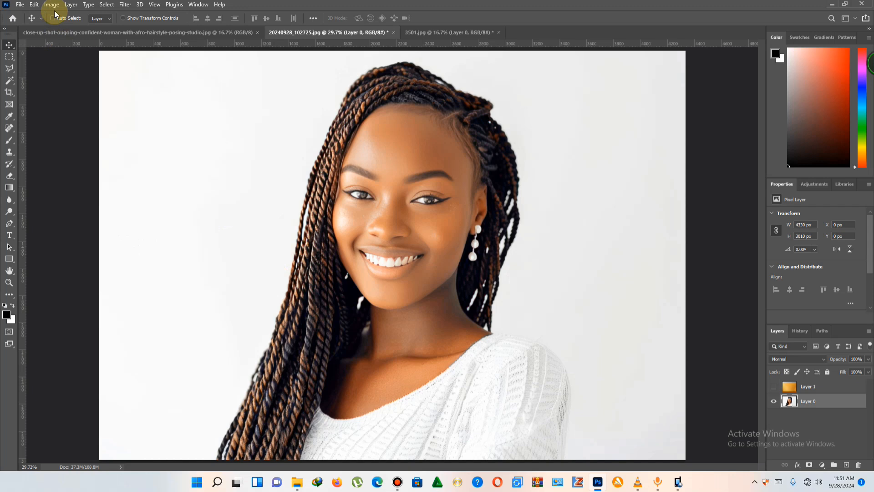
Apply a Hue/Saturation adjustment to the portrait layer with the master saturation set to +21.
click(53, 6)
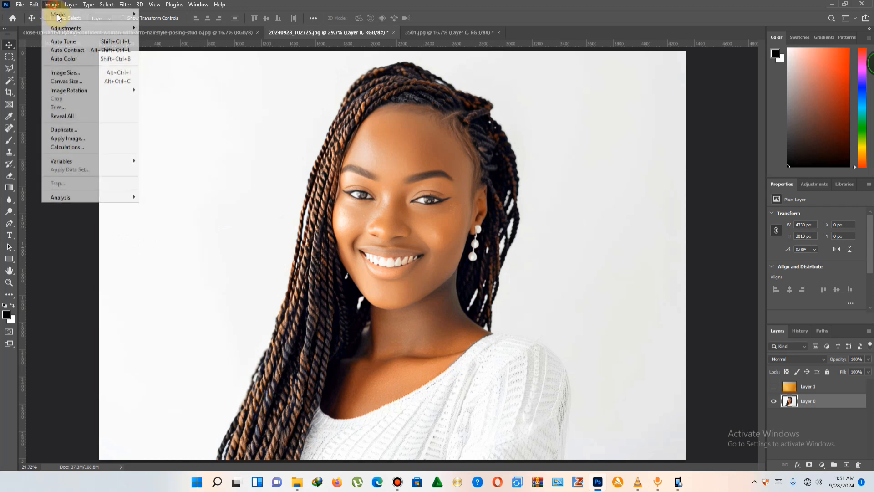
mouse_move(82, 31)
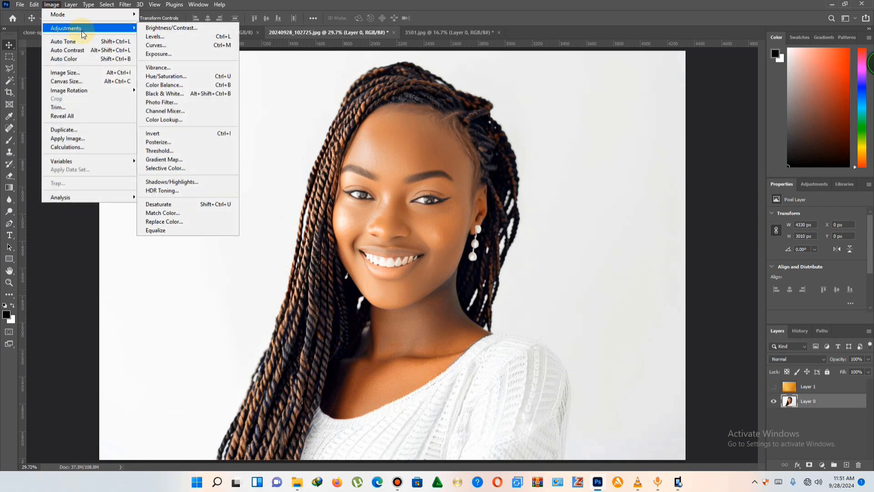
click(199, 75)
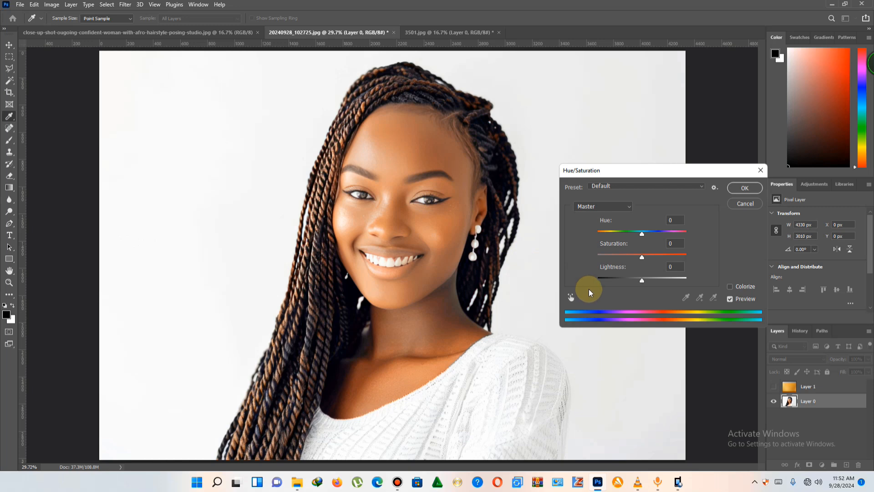
drag(642, 258, 649, 259)
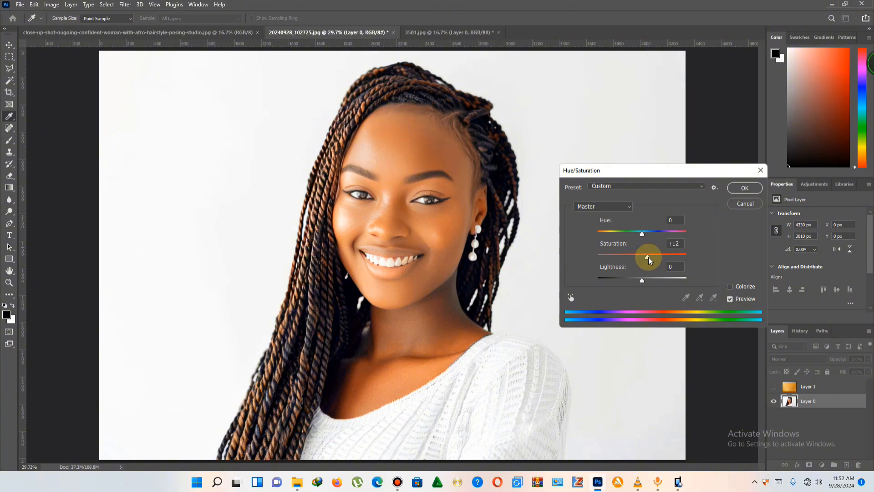
mouse_move(649, 259)
mouse_down()
mouse_move(641, 259)
mouse_move(654, 260)
mouse_up()
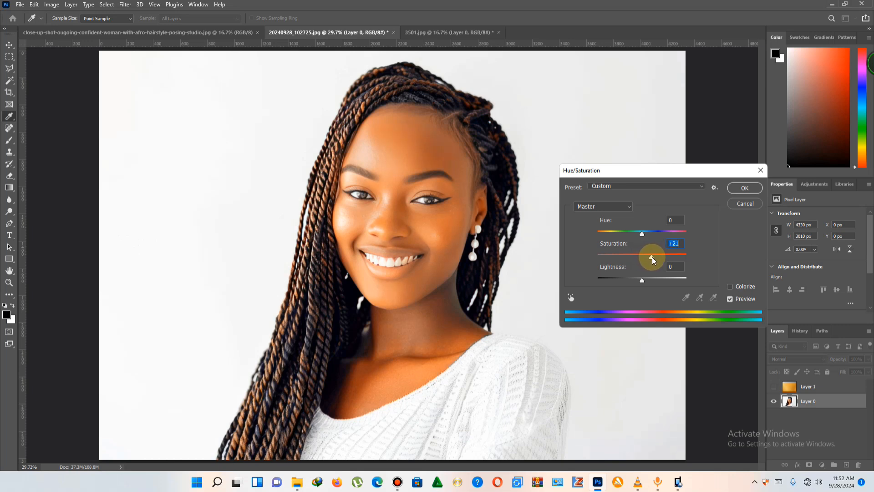
click(739, 188)
scroll(593, 250, down, 2)
scroll(592, 250, up, 2)
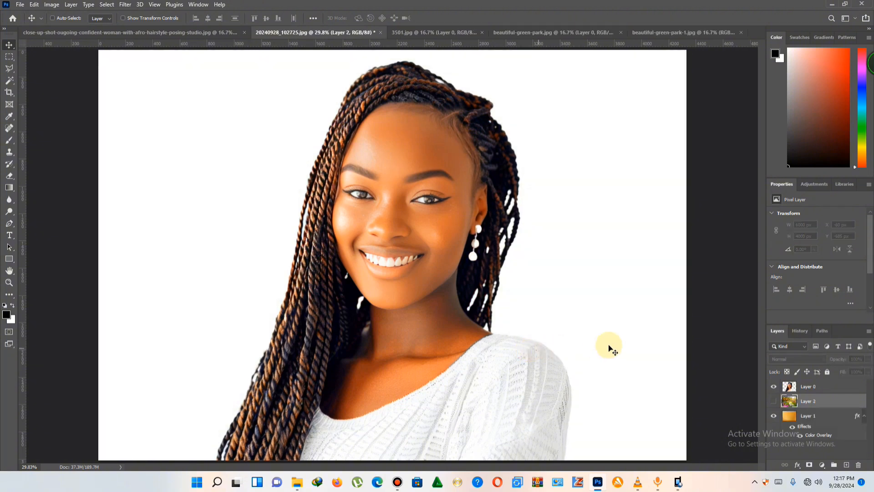
Show the park background layer behind the woman and apply a Gaussian Blur with a radius of 47 pixels.
click(770, 401)
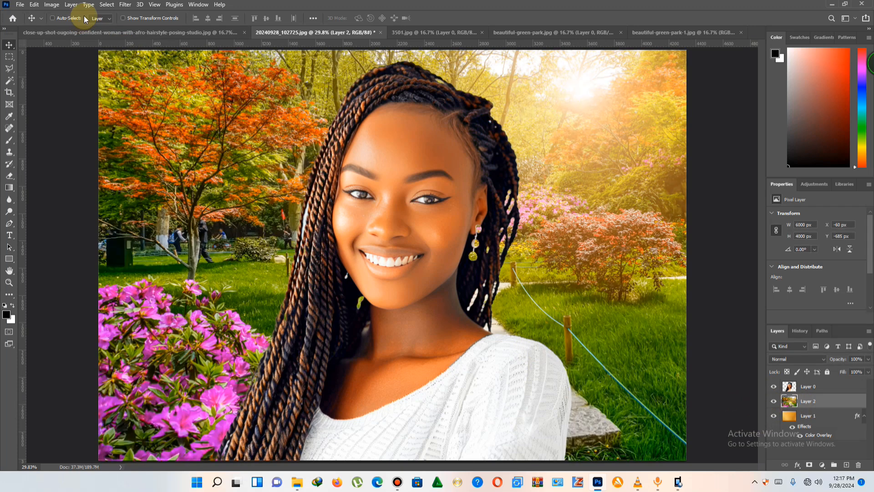
click(124, 4)
mouse_move(192, 147)
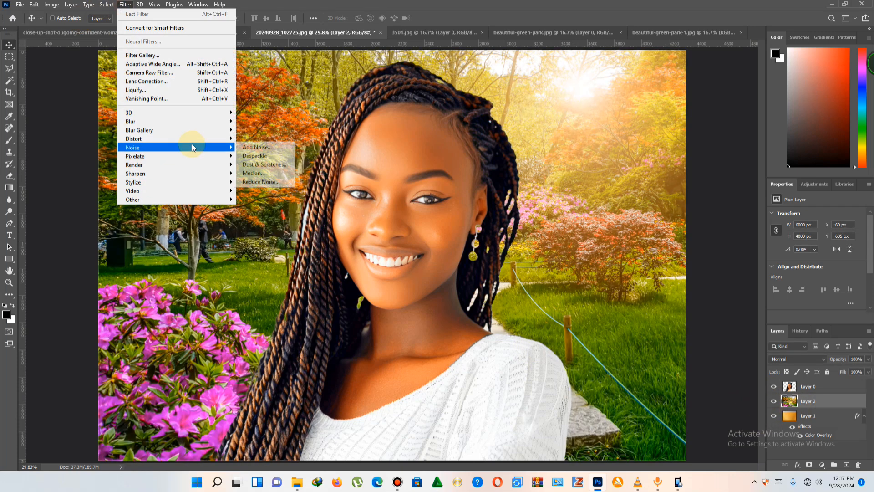
mouse_move(193, 168)
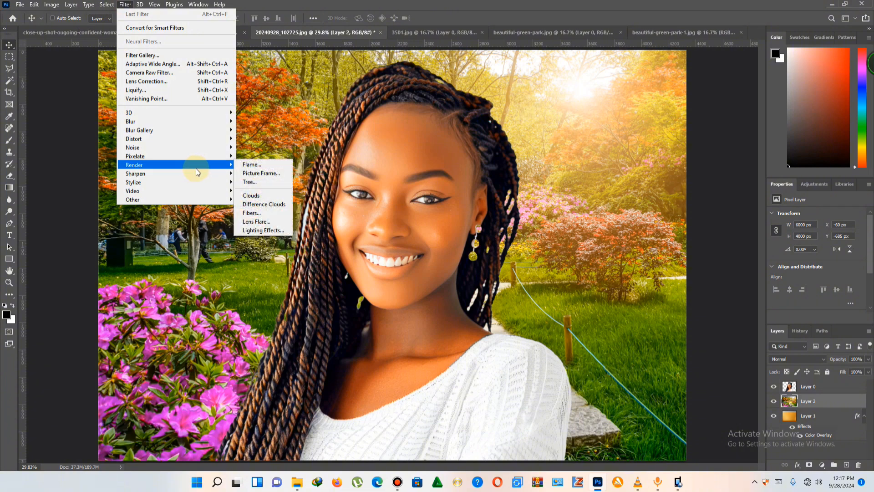
mouse_move(190, 121)
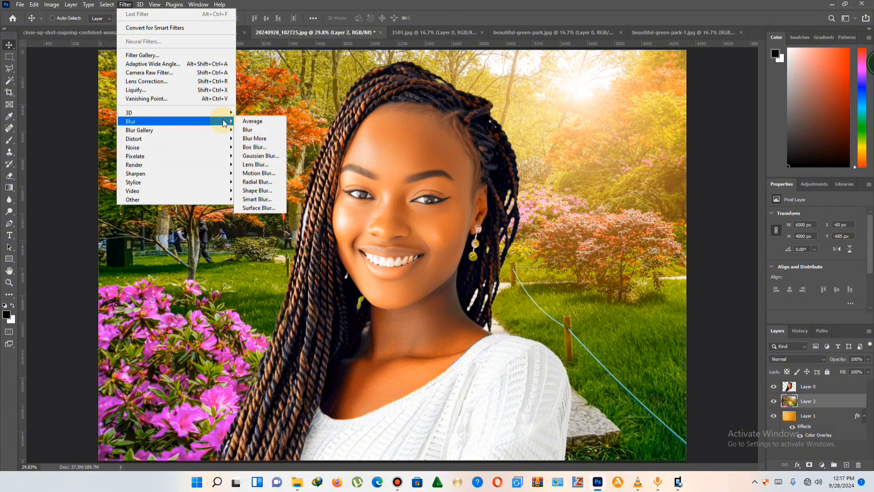
click(261, 156)
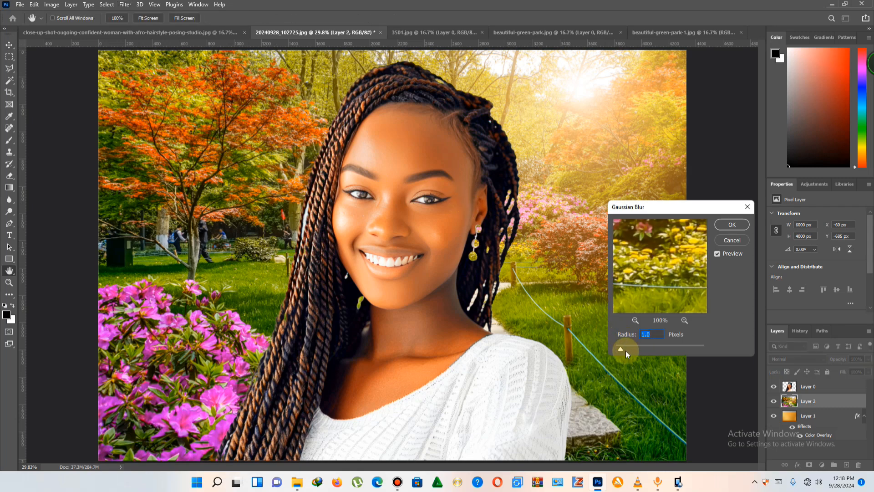
drag(625, 349, 660, 345)
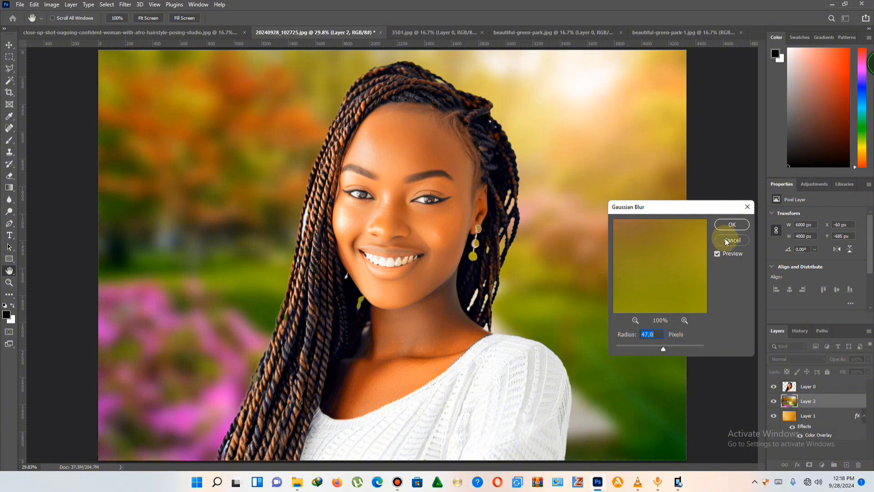
click(730, 225)
scroll(595, 264, down, 2)
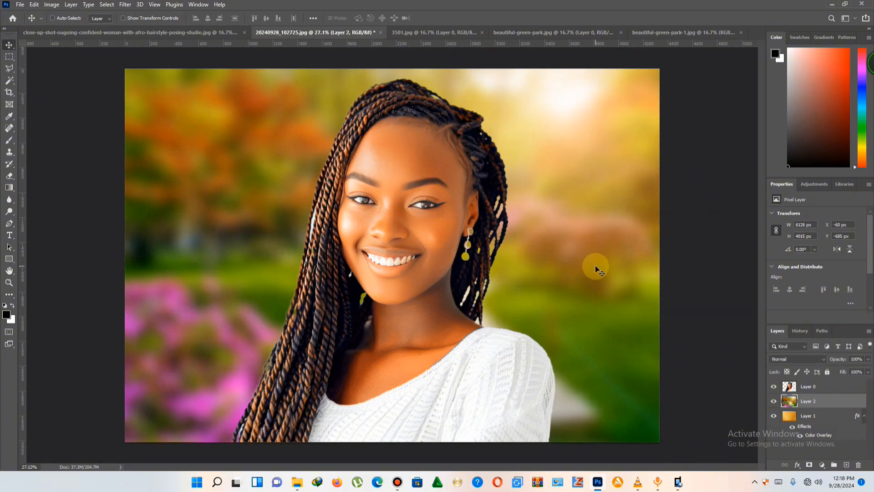
scroll(463, 171, up, 3)
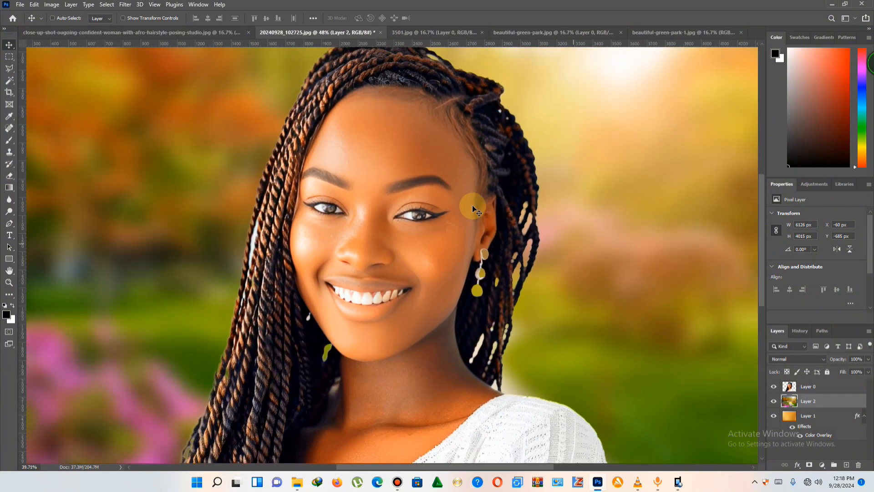
scroll(474, 200, down, 3)
scroll(484, 223, up, 2)
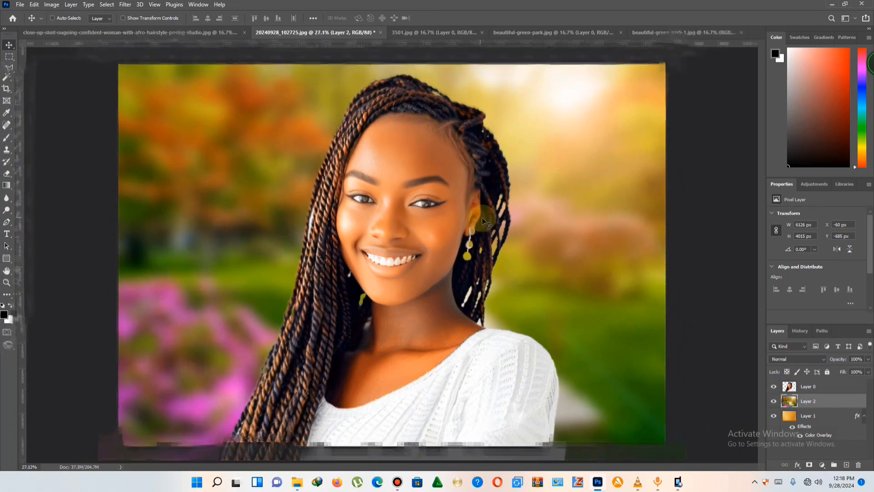